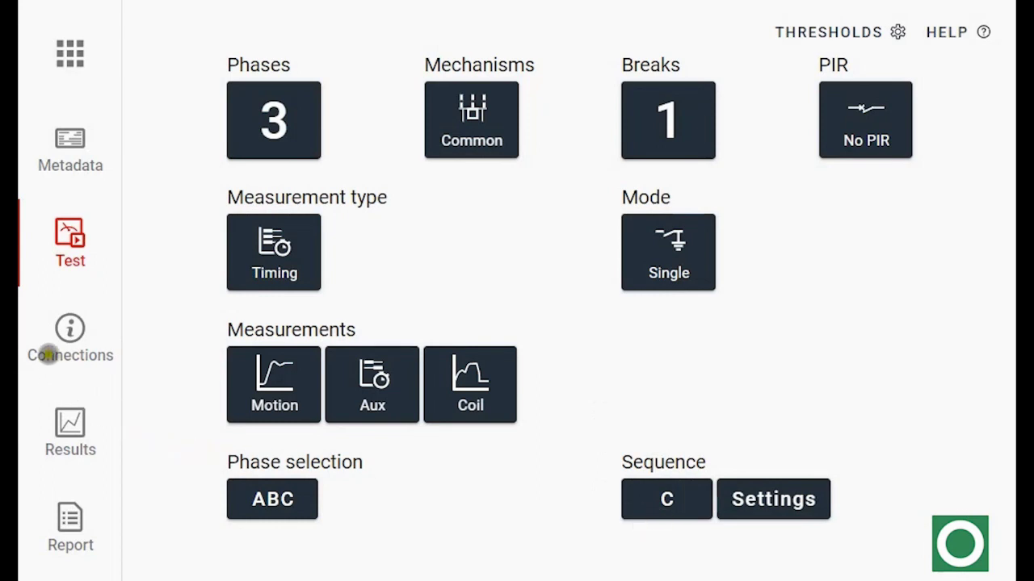
# Step: Start a new circuit breaker test with the quick start option
pyautogui.click(70, 329)
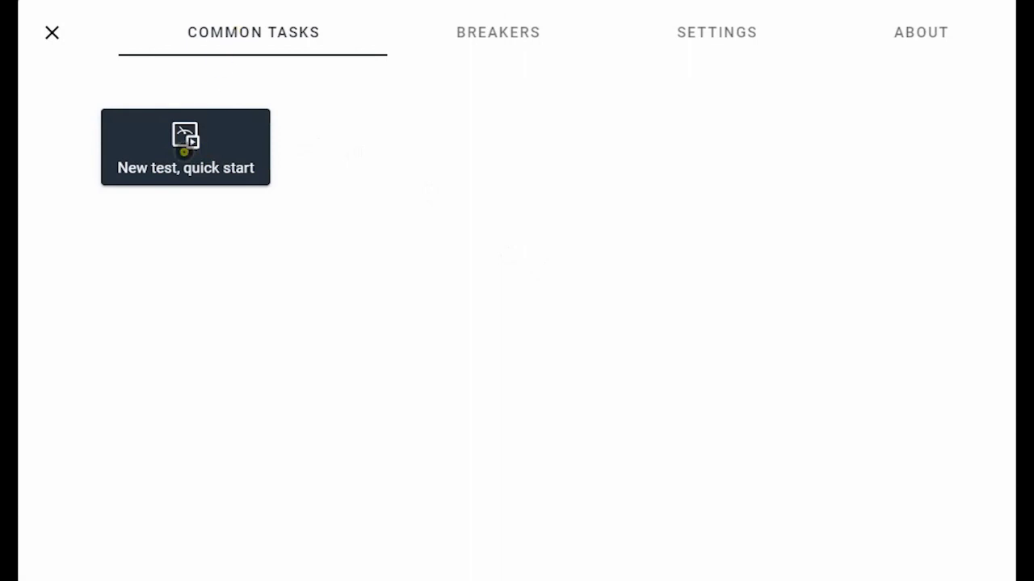
pyautogui.click(184, 150)
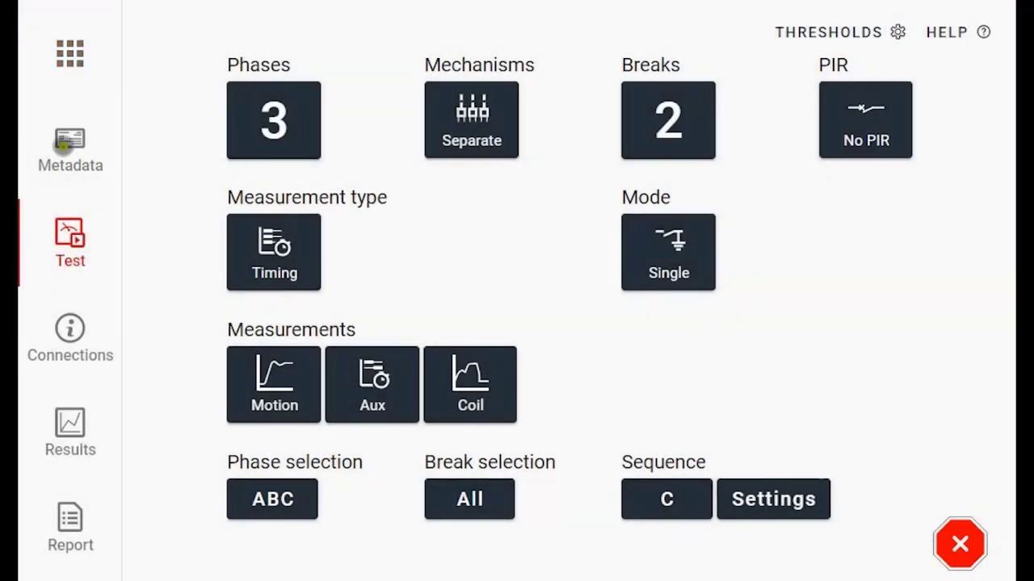
# Step: Set the breaker's ID 1 to "sace.." in the test metadata and apply the change
pyautogui.click(70, 144)
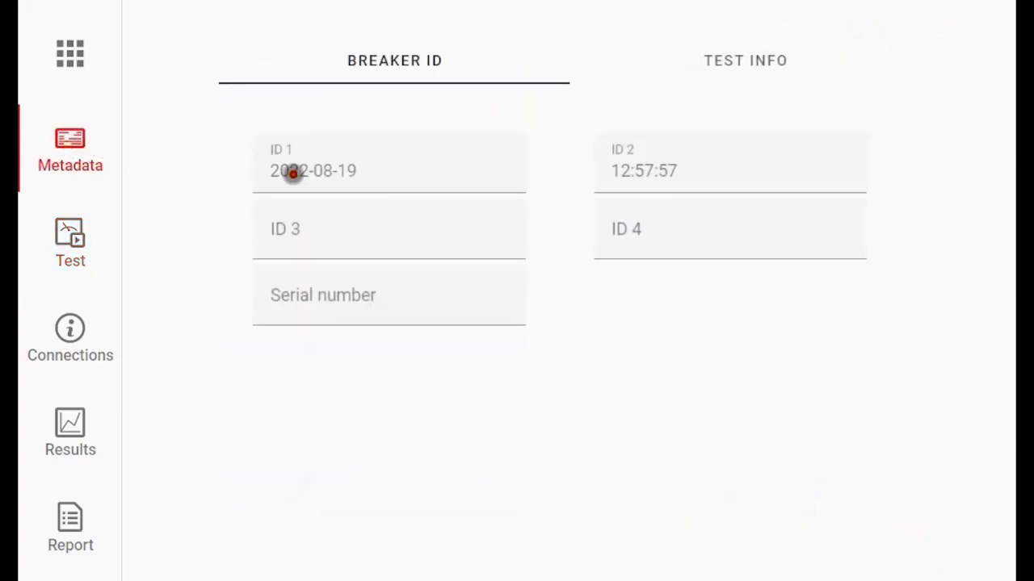
pyautogui.click(292, 173)
pyautogui.click(293, 202)
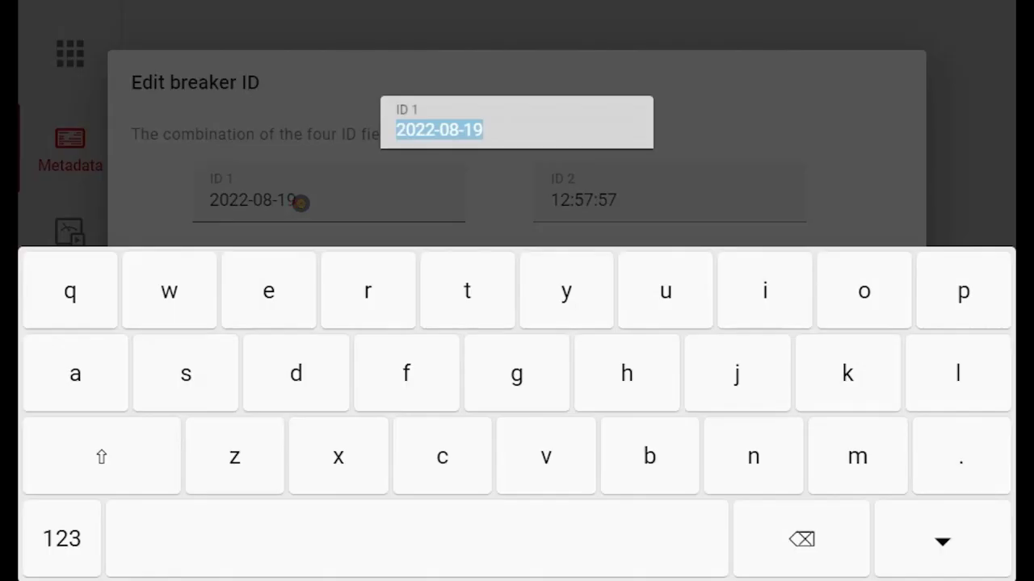
pyautogui.write('sace..')
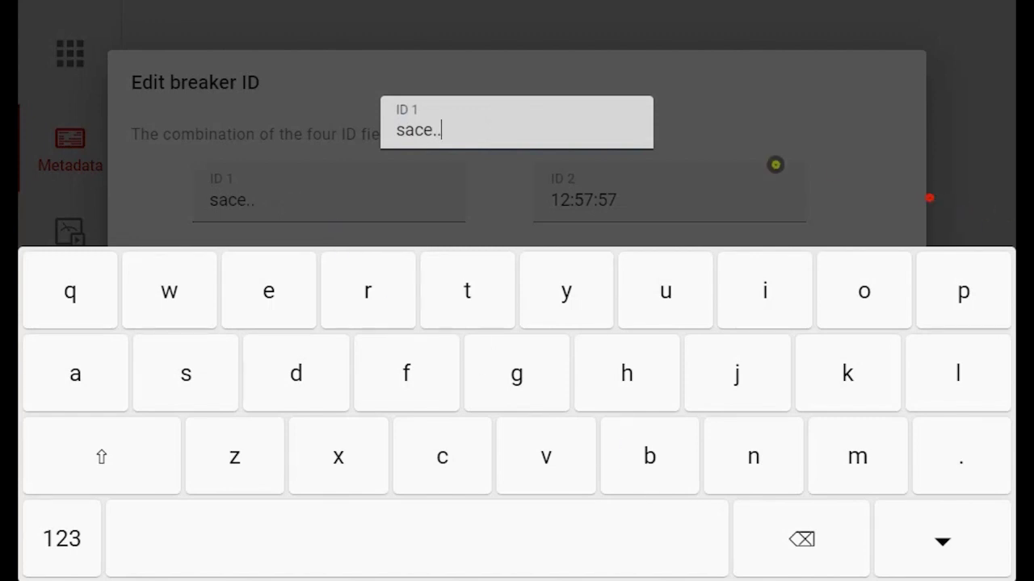
pyautogui.press('Escape')
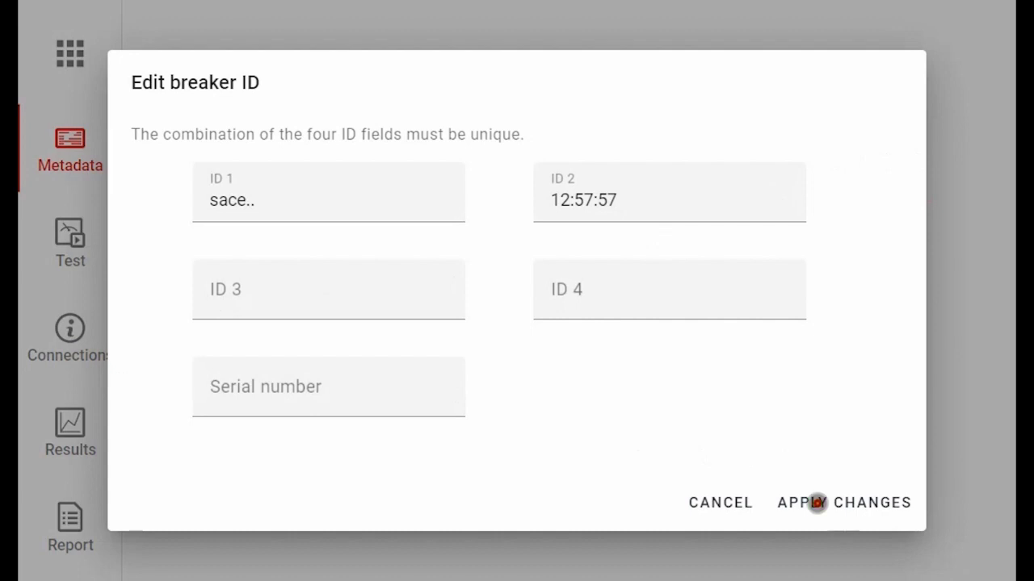
pyautogui.click(817, 502)
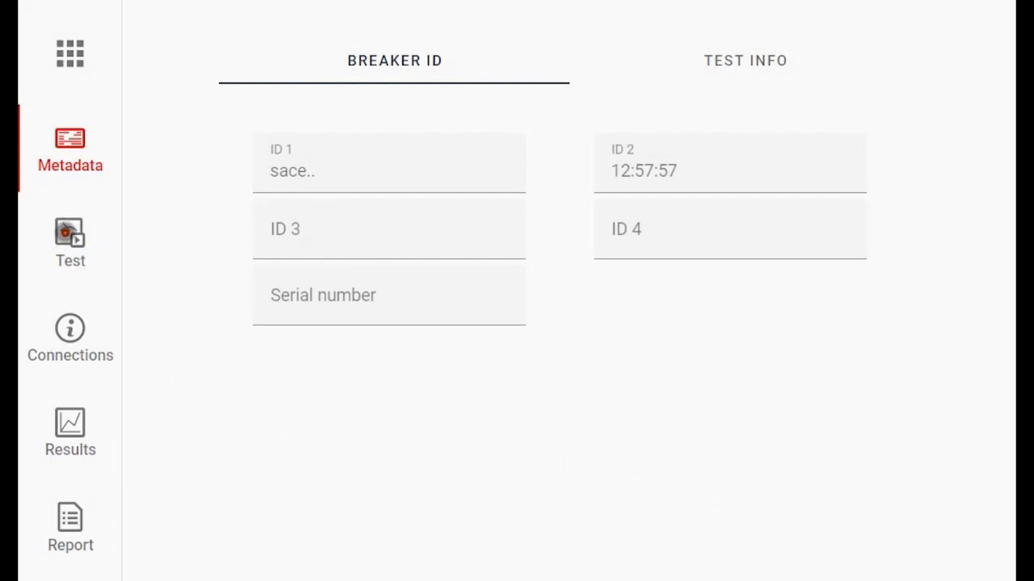
# Step: Configure the test for a breaker with a common mechanism and 1 break per phase
pyautogui.click(69, 234)
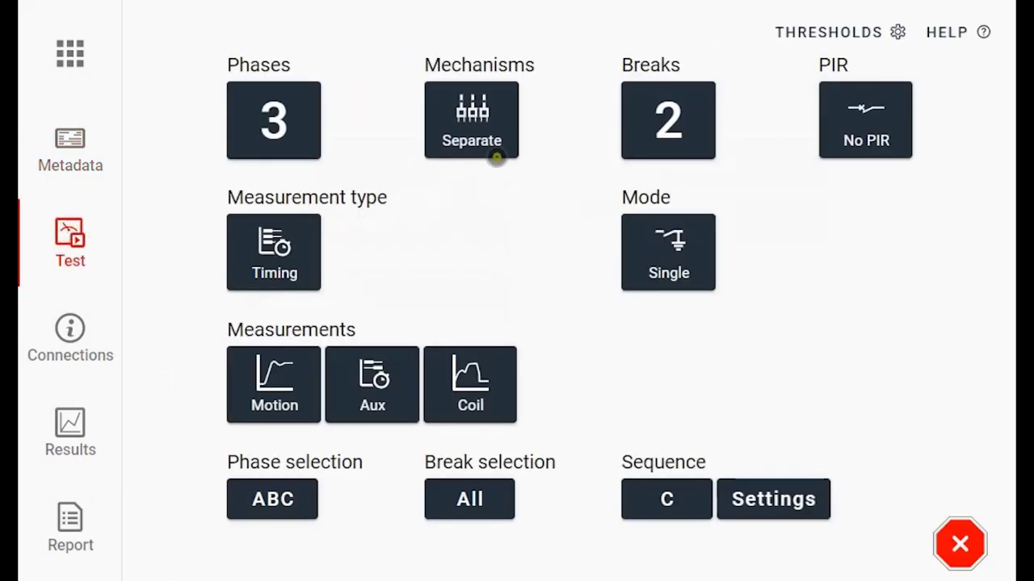
pyautogui.click(473, 123)
pyautogui.click(432, 212)
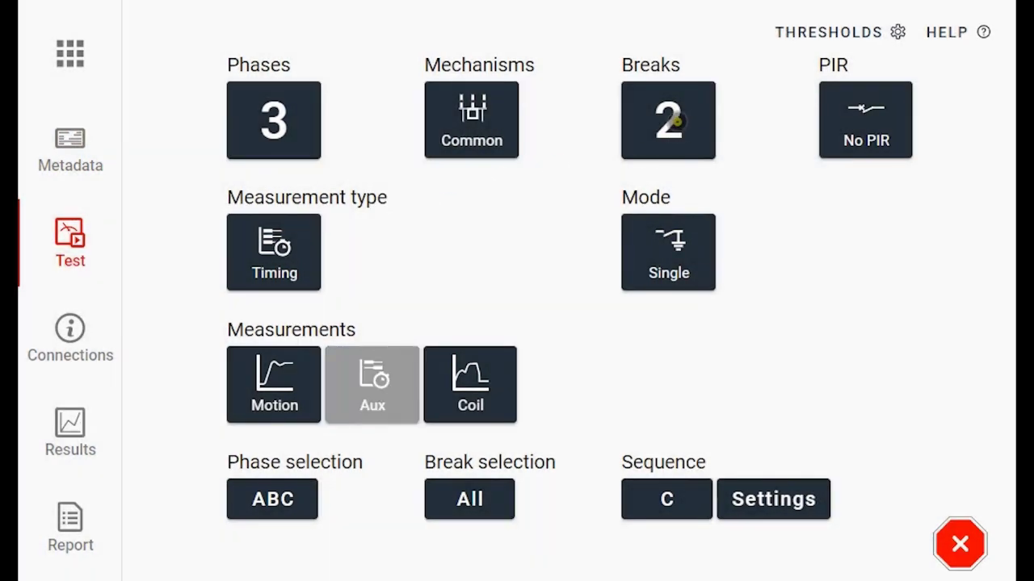
pyautogui.click(692, 143)
pyautogui.click(528, 212)
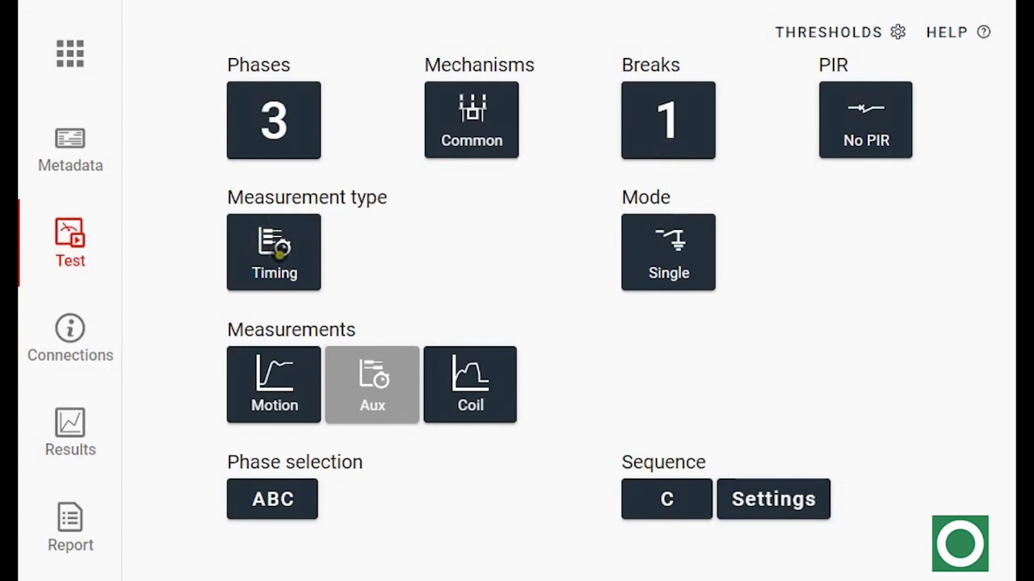
# Step: Review the contact motion measurement settings and accept them
pyautogui.click(273, 388)
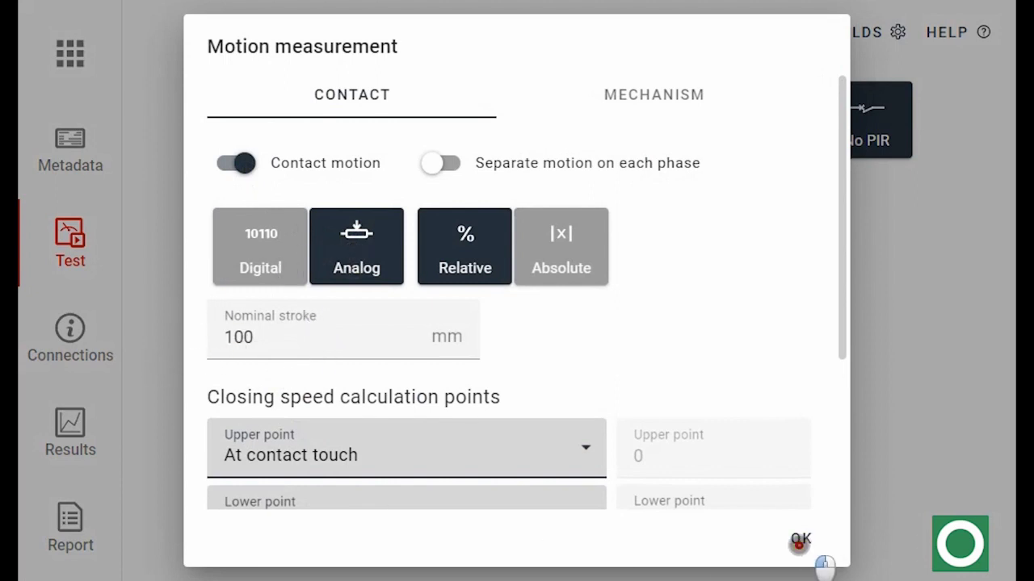
pyautogui.click(800, 541)
# Step: Set the auxiliary contacts to 1 a-contact and 1 b-contact, and accept internal coil current measurement
pyautogui.click(377, 400)
pyautogui.click(646, 232)
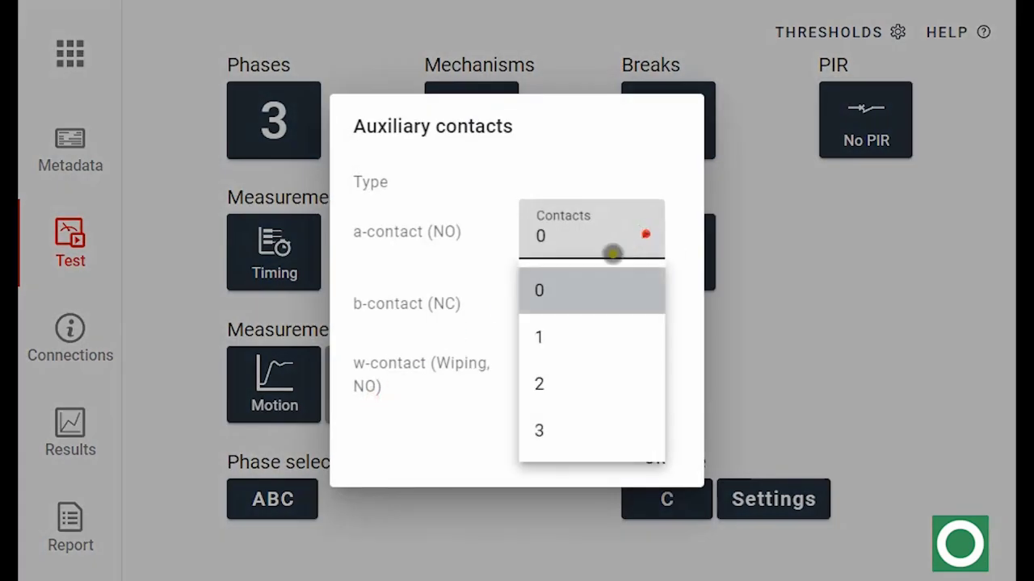
pyautogui.click(549, 338)
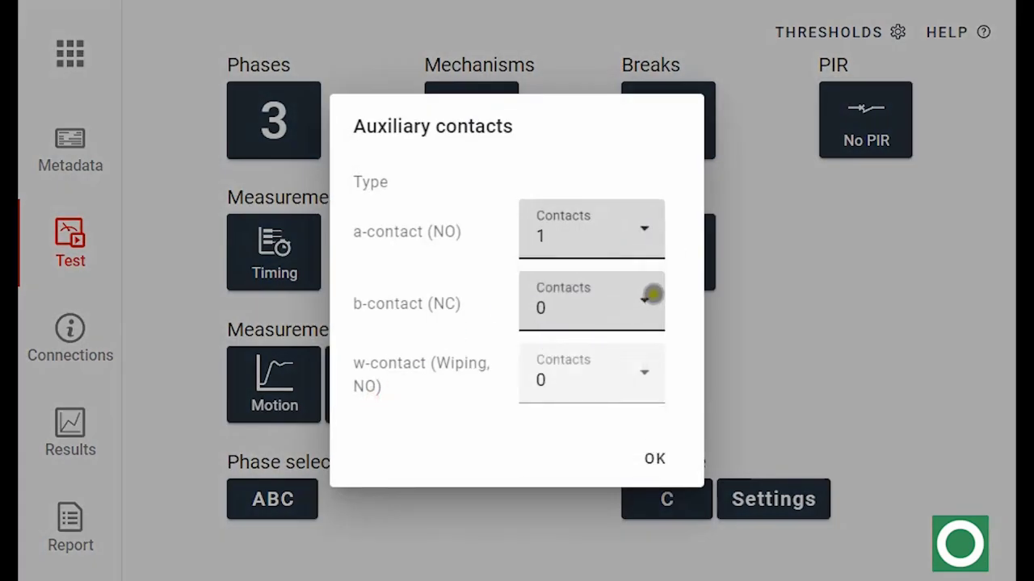
pyautogui.click(644, 307)
pyautogui.click(538, 409)
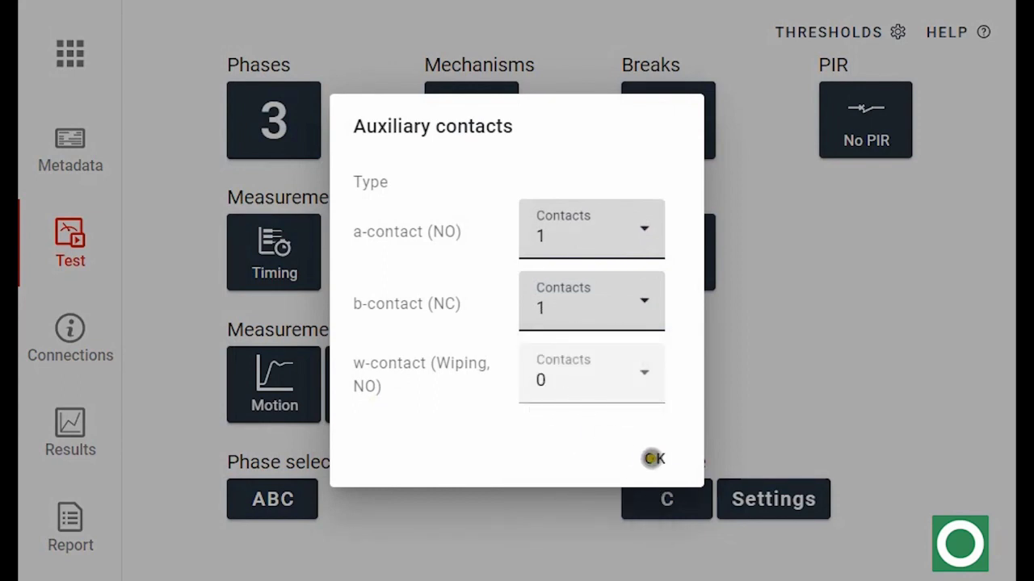
pyautogui.click(654, 459)
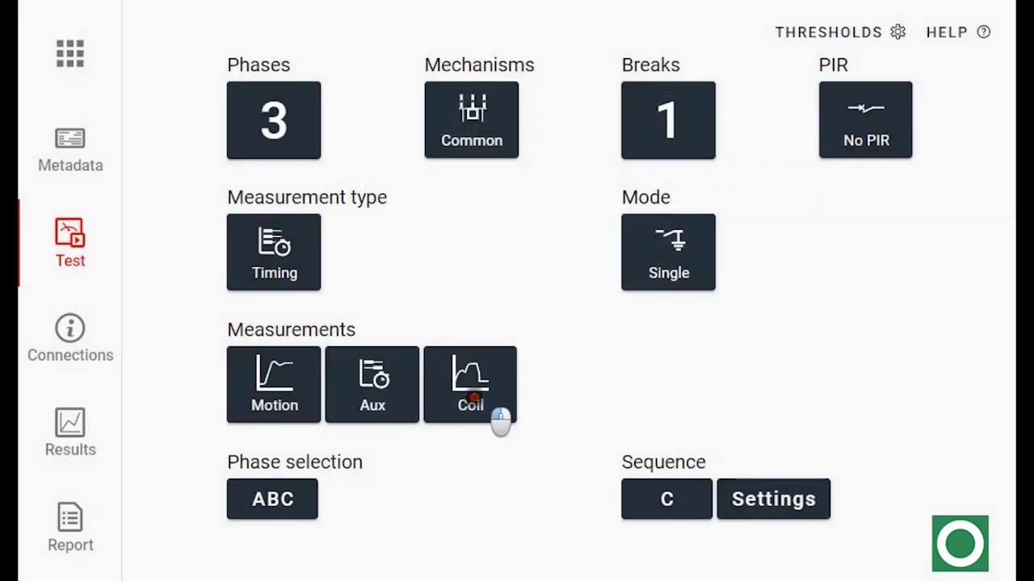
pyautogui.click(474, 399)
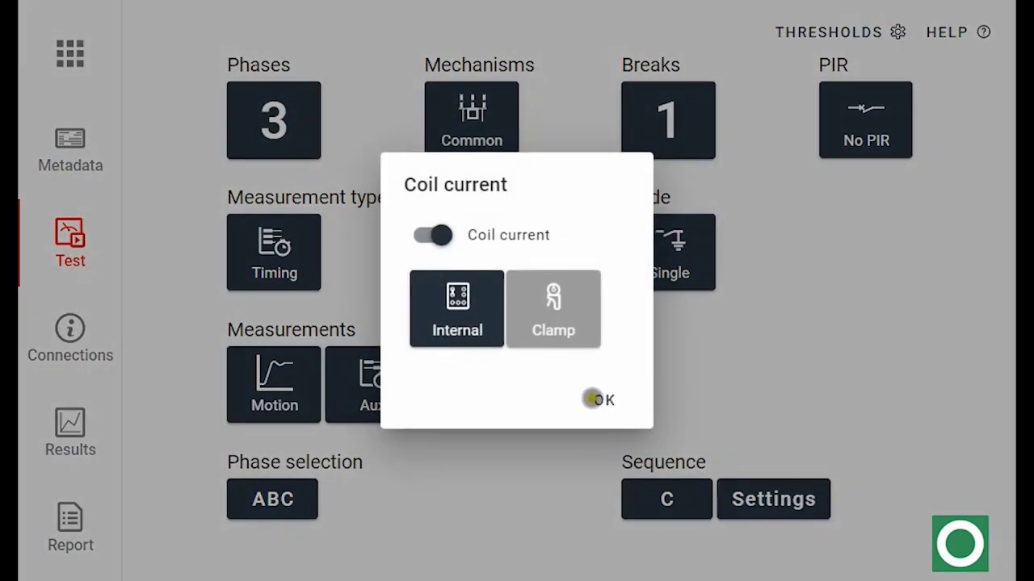
pyautogui.click(598, 400)
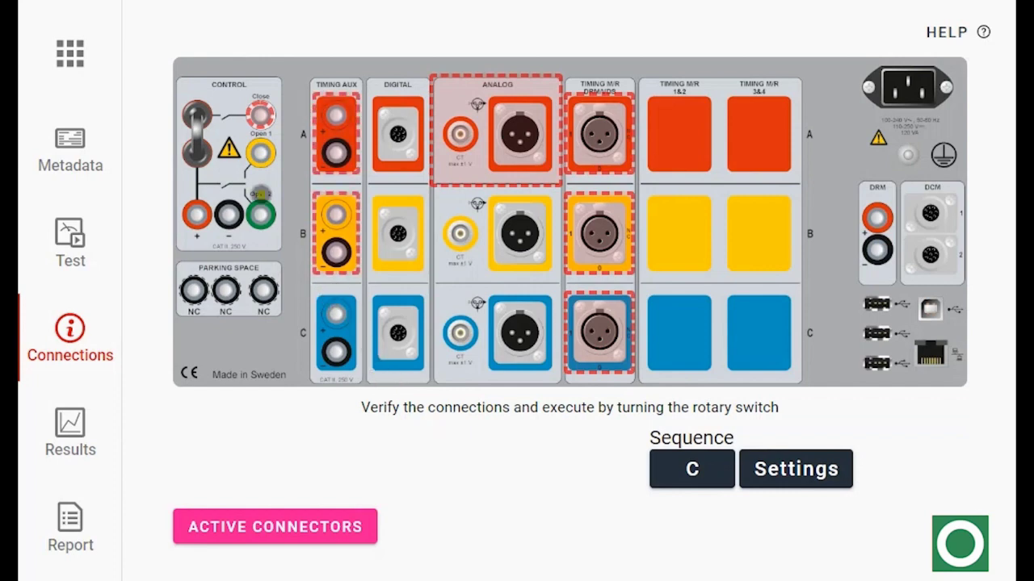
# Step: Examine the connection diagrams for the Close control output, the phase A auxiliary timing input and the phase A main contact timing input
pyautogui.click(261, 116)
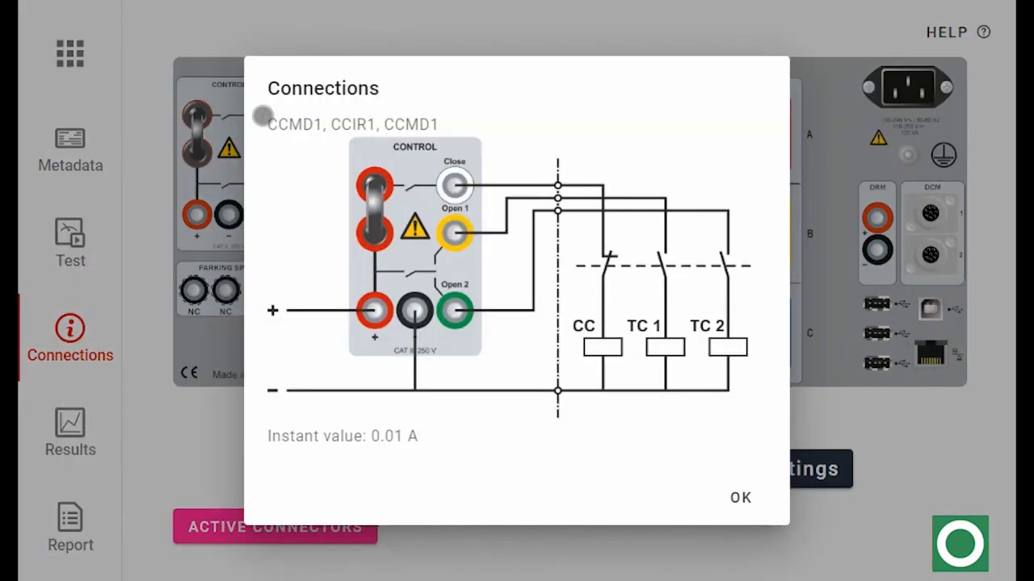
pyautogui.click(736, 495)
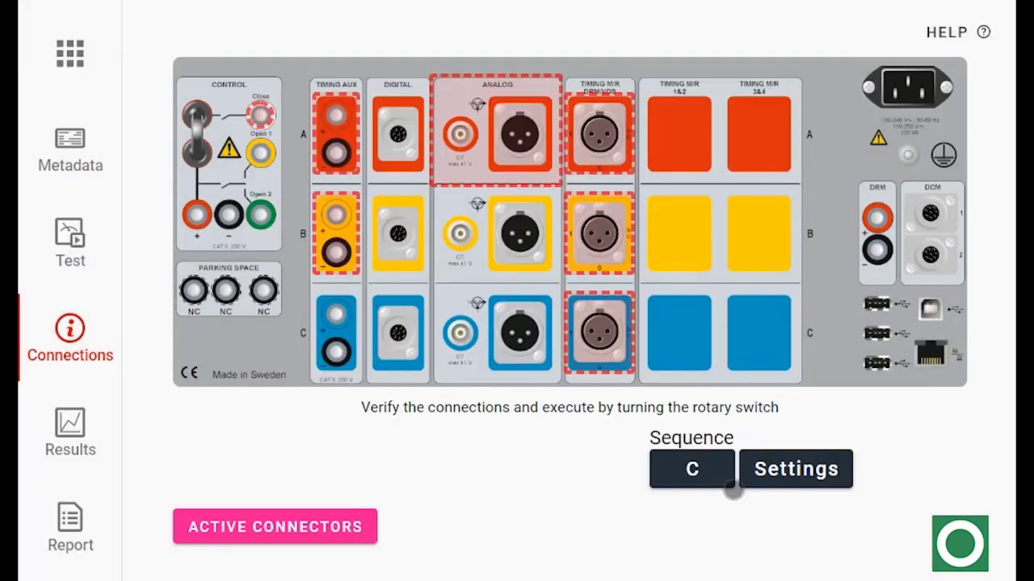
pyautogui.click(330, 136)
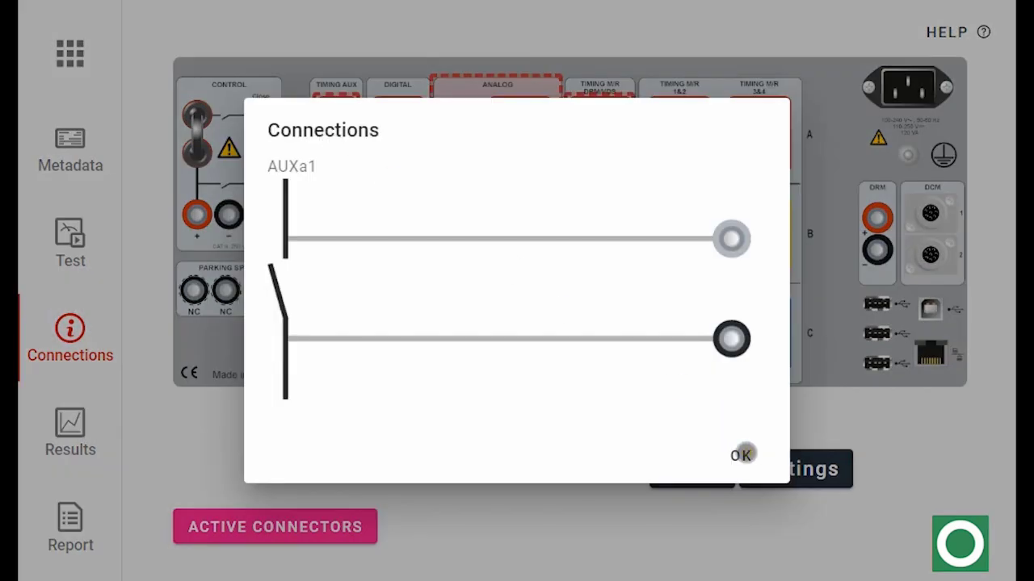
pyautogui.click(742, 455)
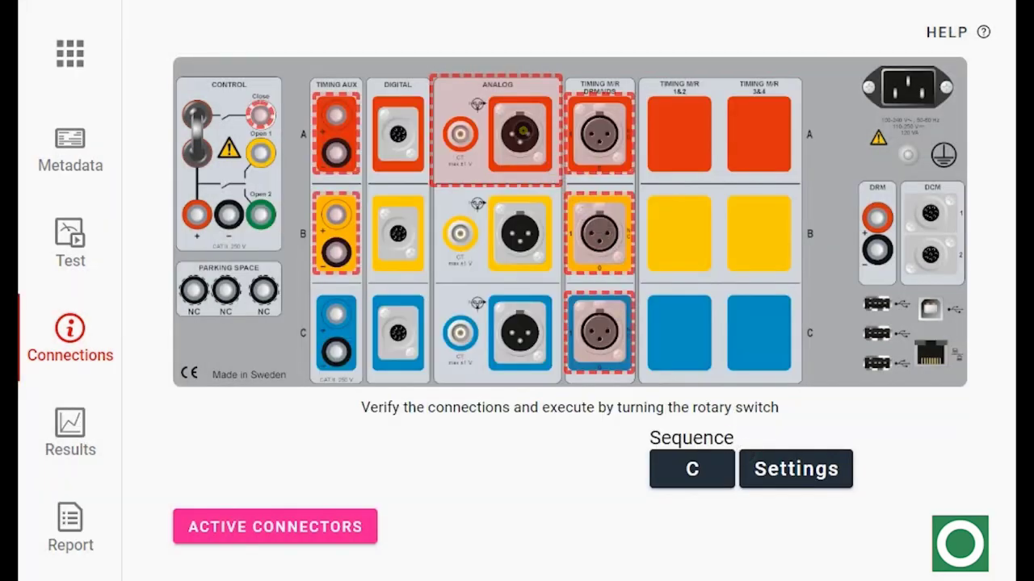
pyautogui.click(607, 131)
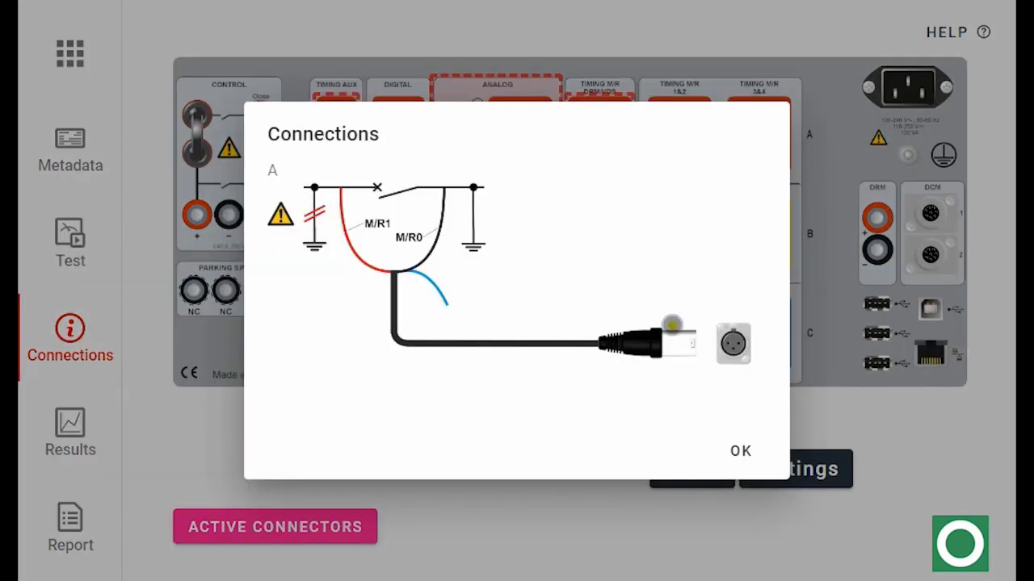
pyautogui.click(731, 451)
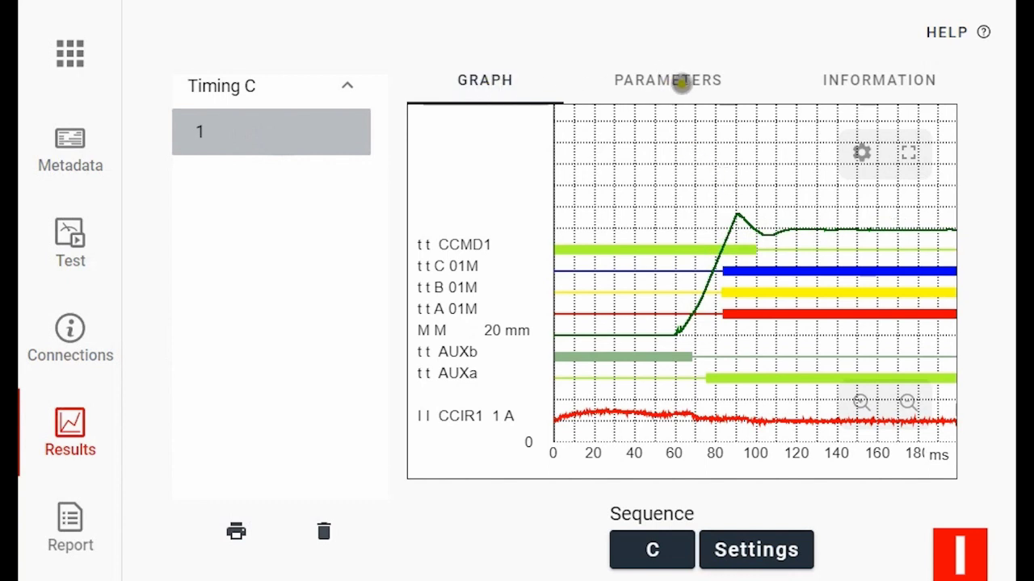
# Step: Review the calculated parameters of the first Timing C result through to the closing speed
pyautogui.click(677, 87)
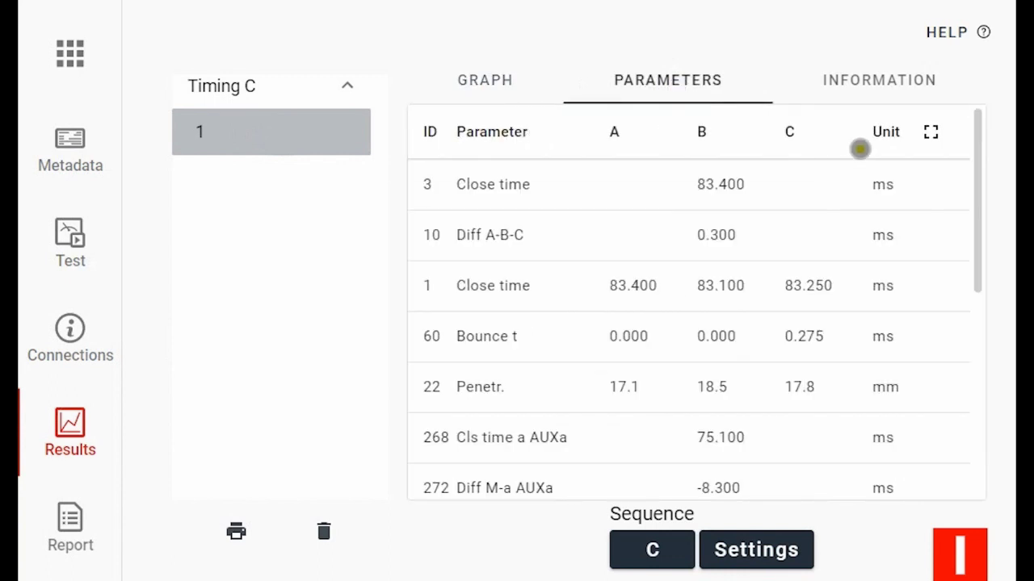
pyautogui.moveTo(977, 163); pyautogui.dragTo(974, 316)
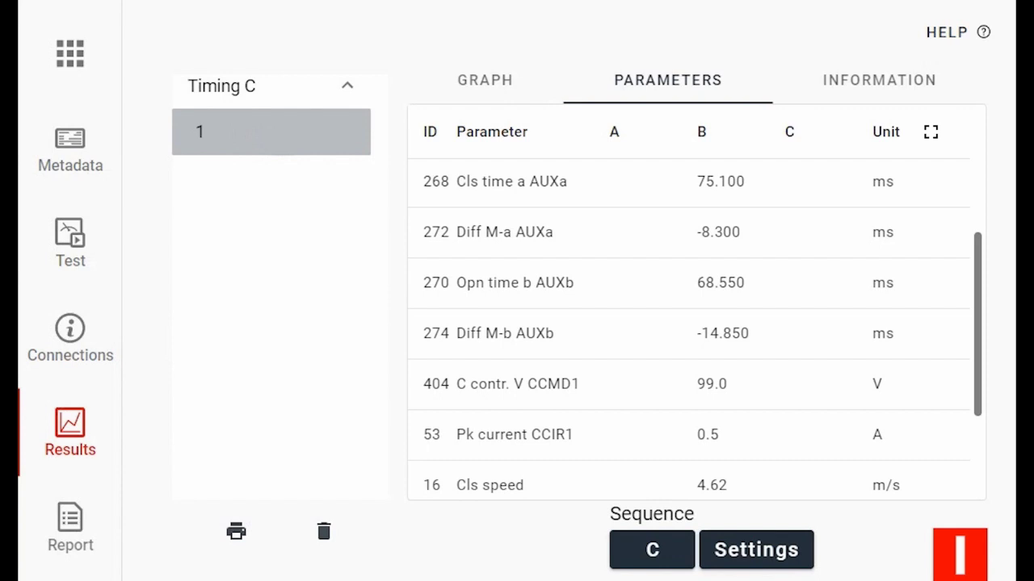
pyautogui.click(70, 529)
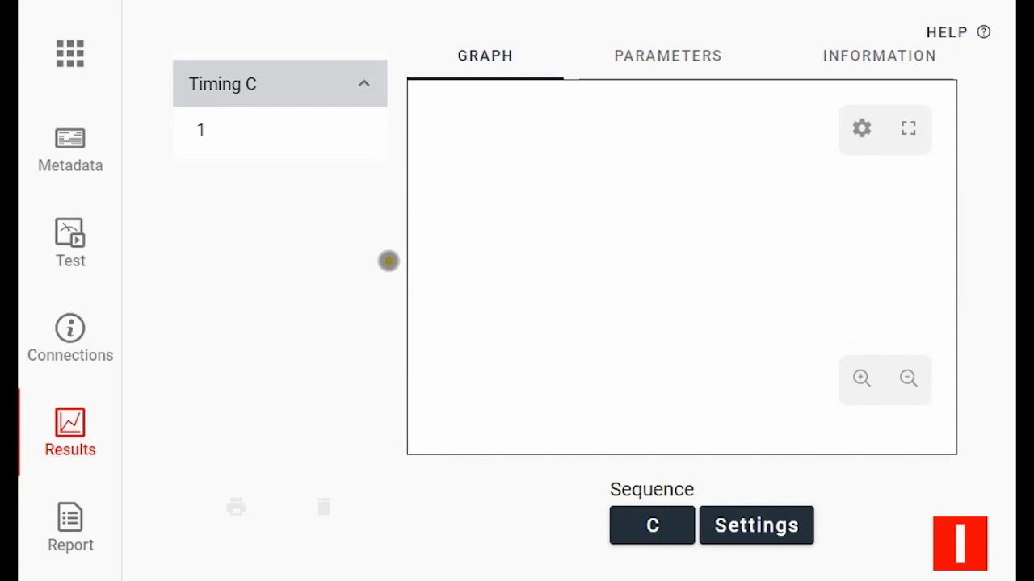
# Step: Change the test sequence to O for an opening operation
pyautogui.click(652, 527)
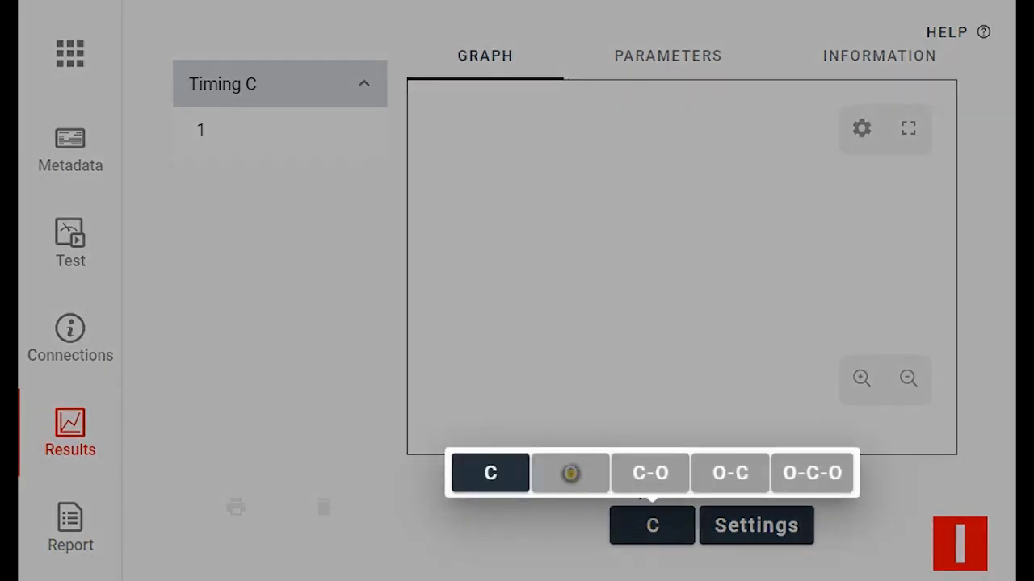
pyautogui.click(570, 473)
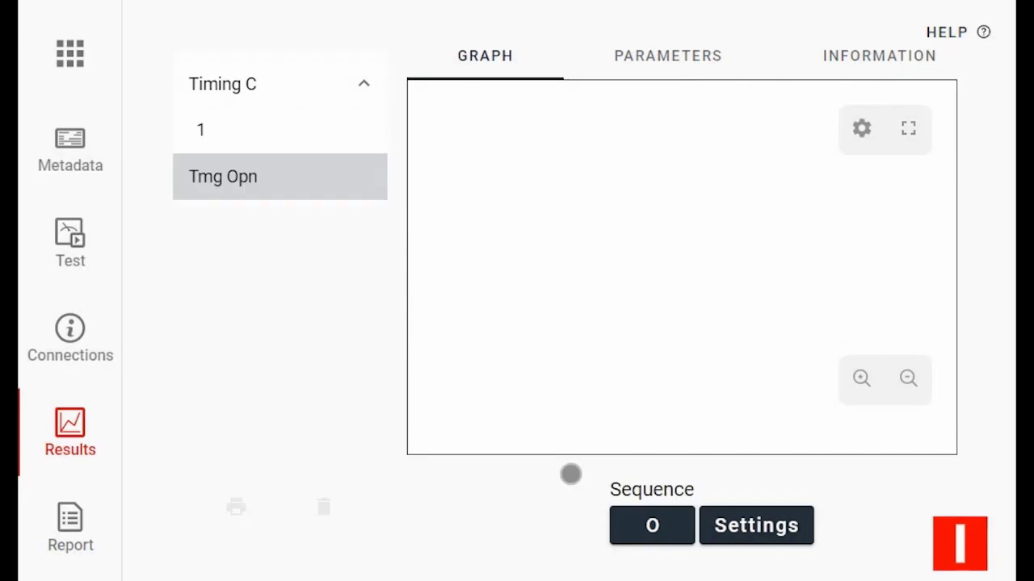